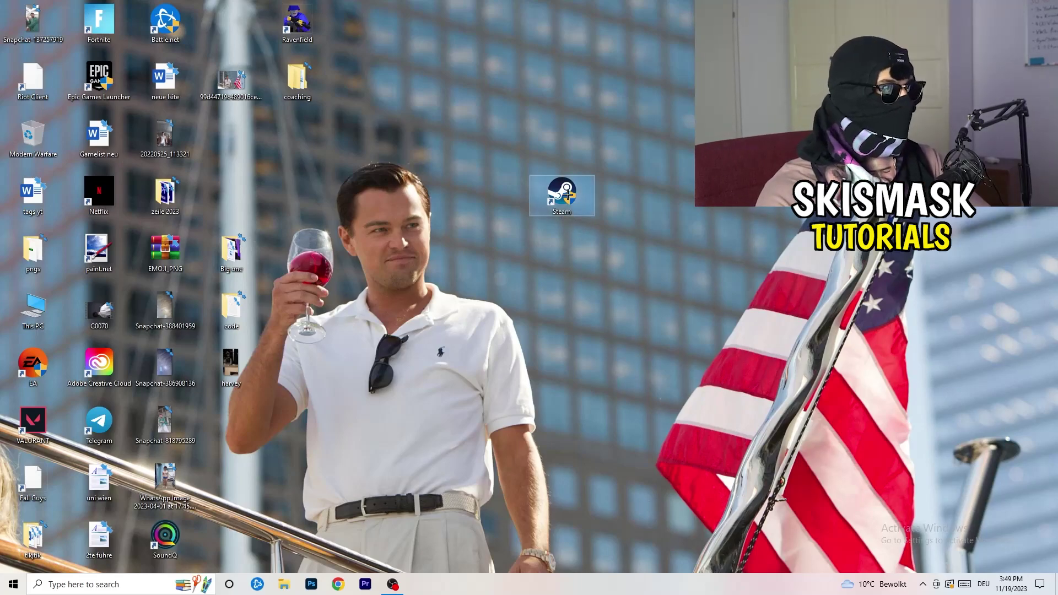
Review the Steam shortcut's compatibility settings for Windows 8 mode and running as an administrator, and accept them.
right_click(568, 193)
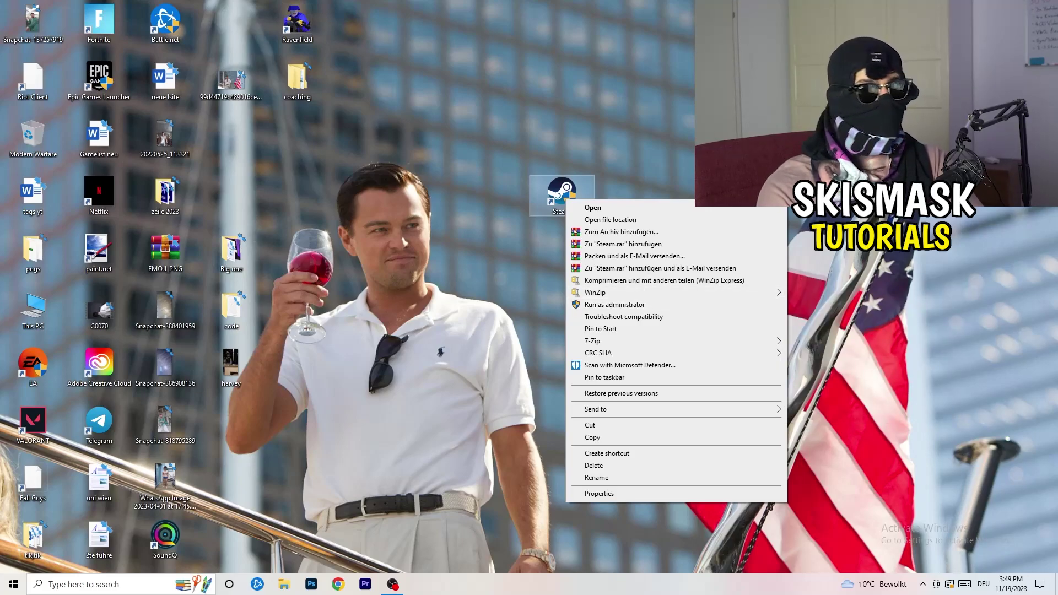
click(612, 495)
drag(664, 207, 469, 157)
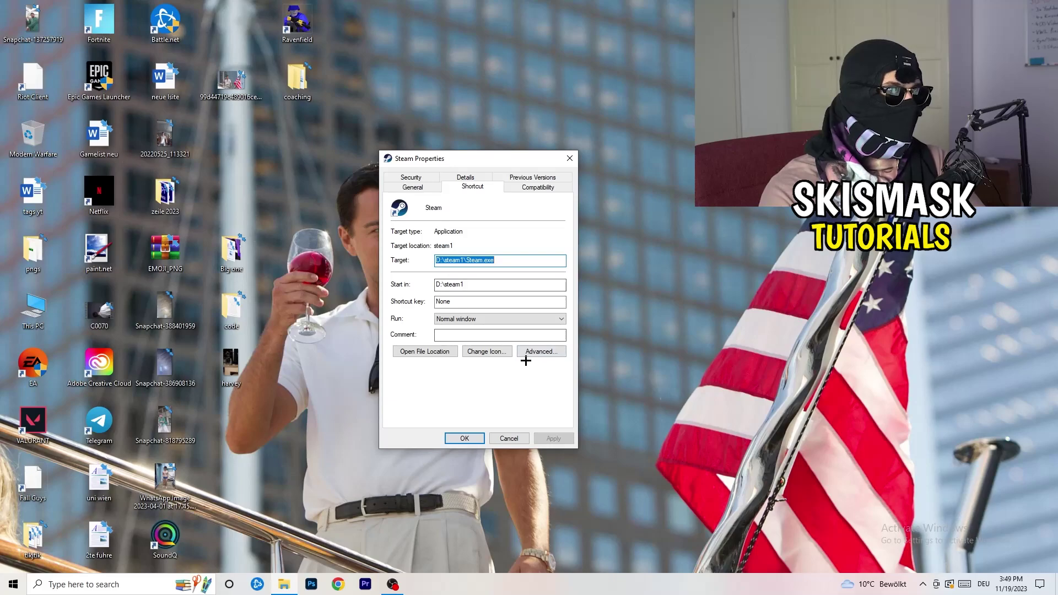
click(542, 188)
drag(486, 162, 611, 115)
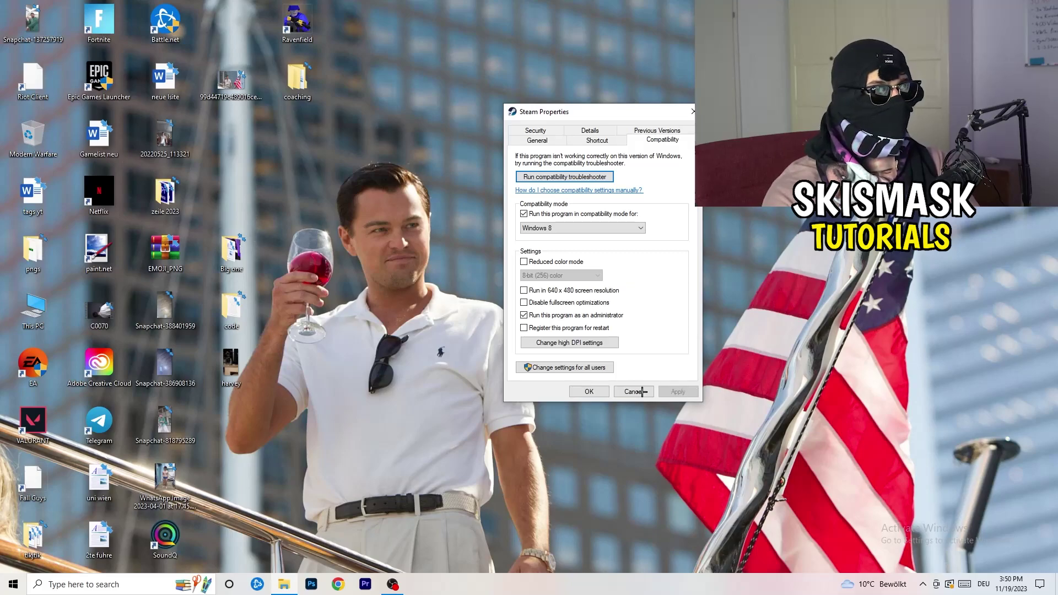
click(595, 392)
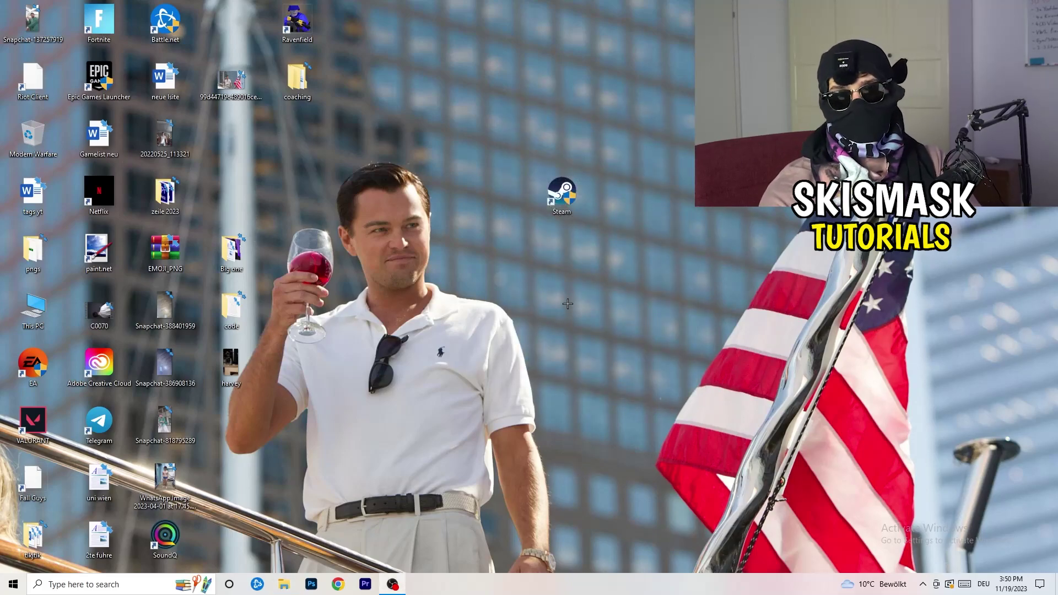
Move the Steam shortcut closer to the other desktop icons and recheck its compatibility settings.
drag(563, 196, 501, 198)
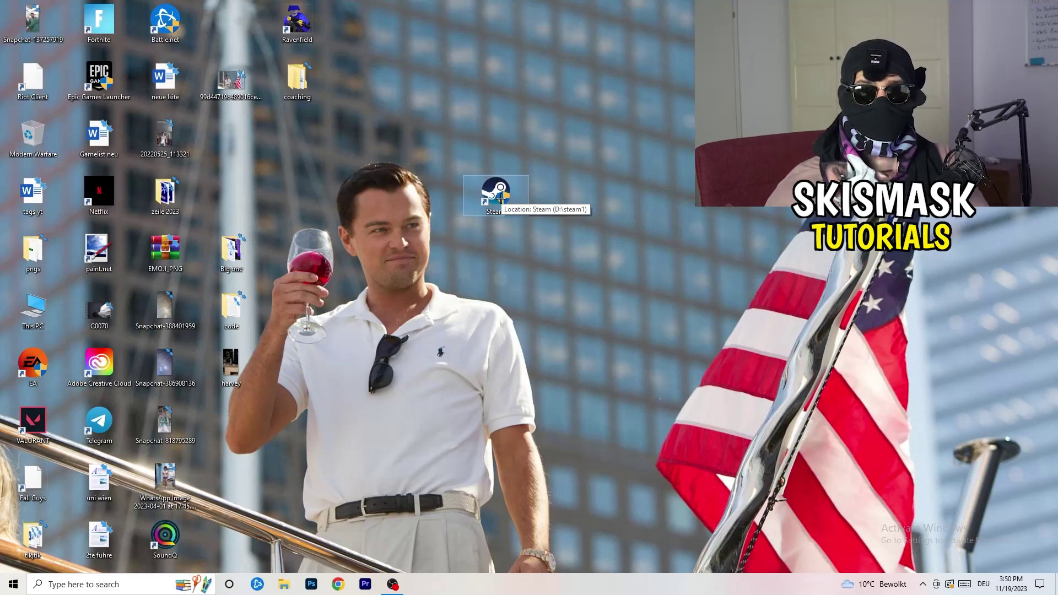
drag(500, 194, 381, 194)
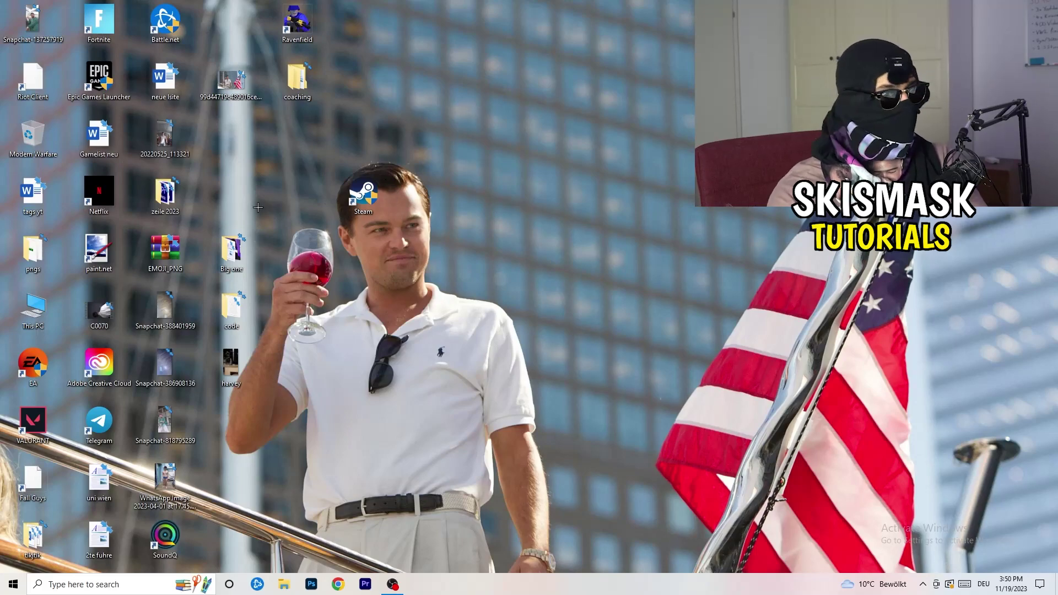
right_click(365, 205)
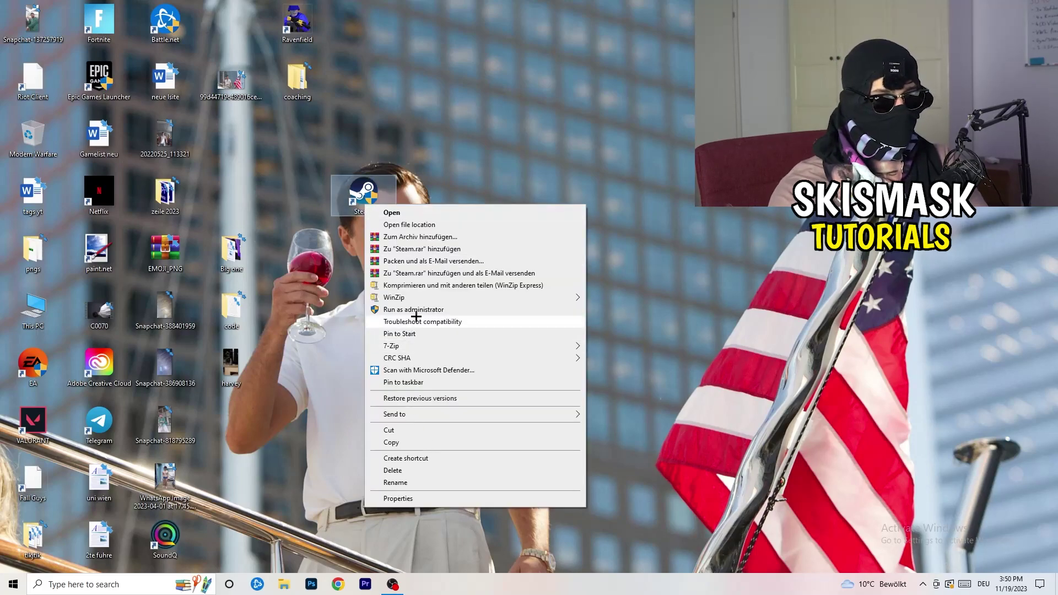
click(400, 499)
click(525, 243)
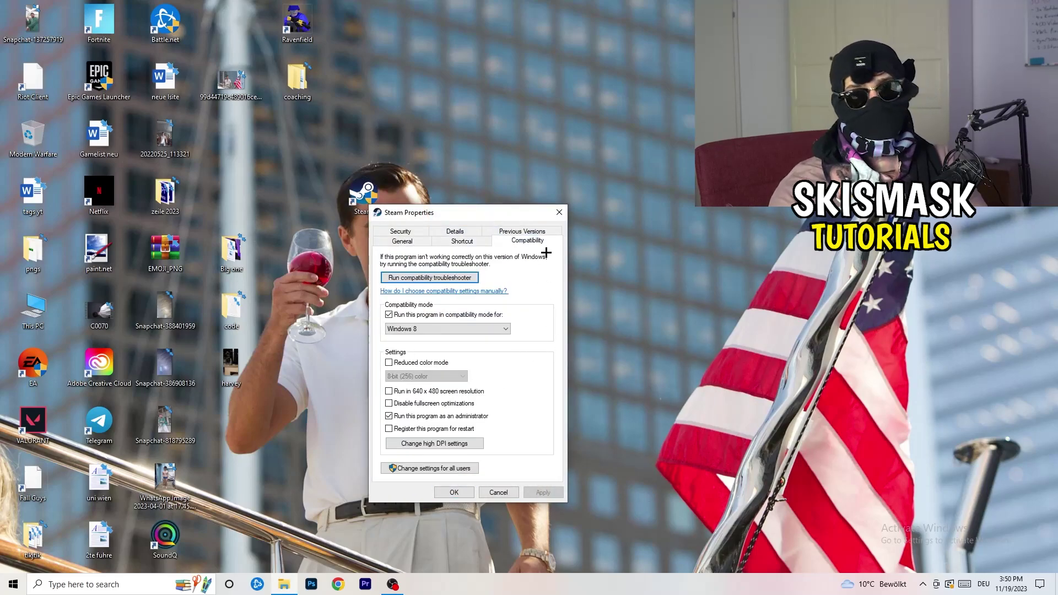
click(560, 216)
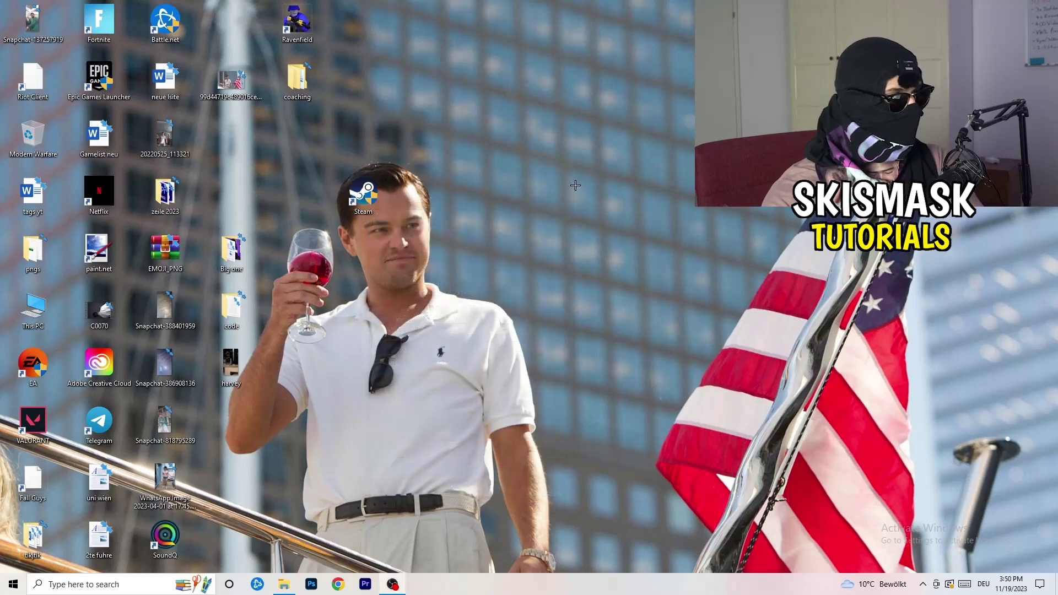
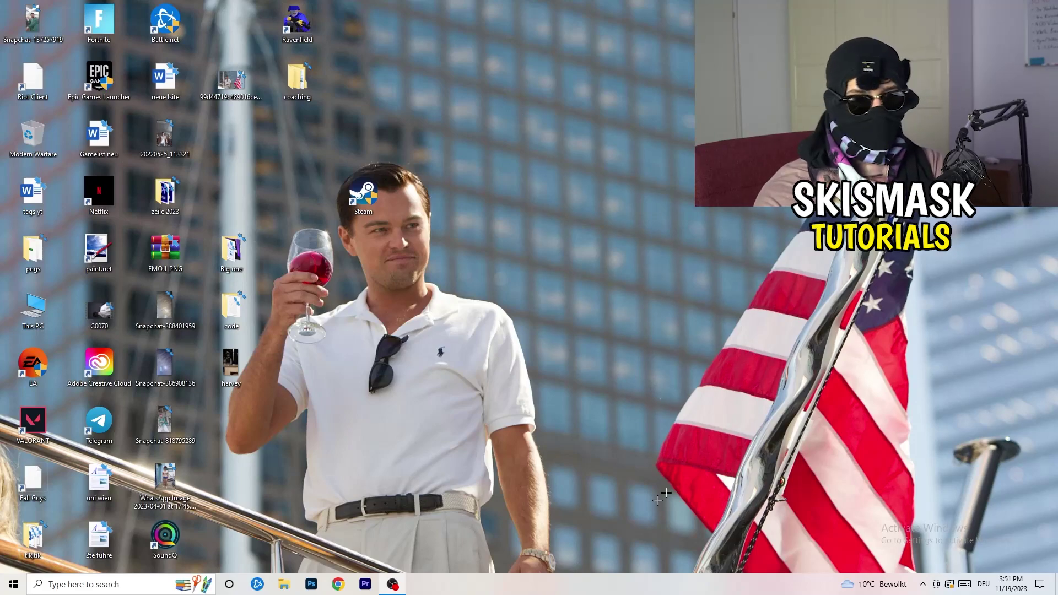
Open Task Manager and maximize its window.
right_click(538, 587)
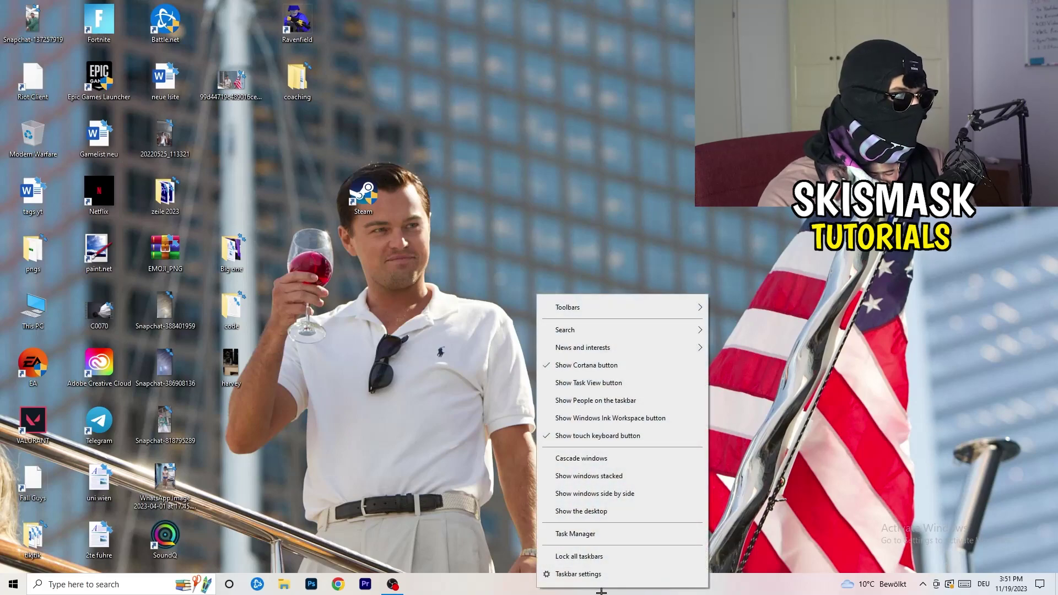
click(590, 535)
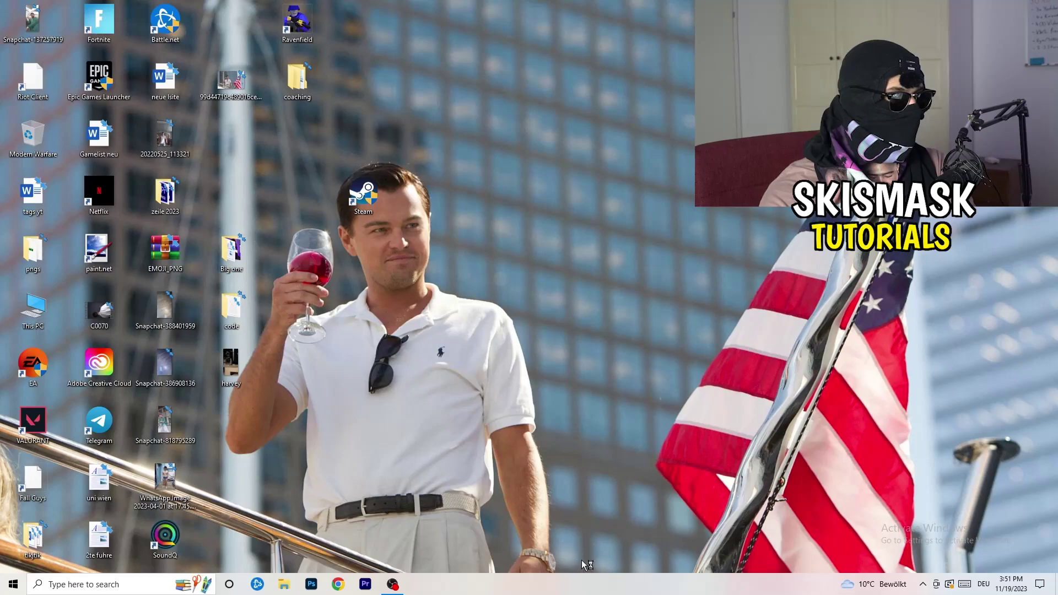
click(610, 28)
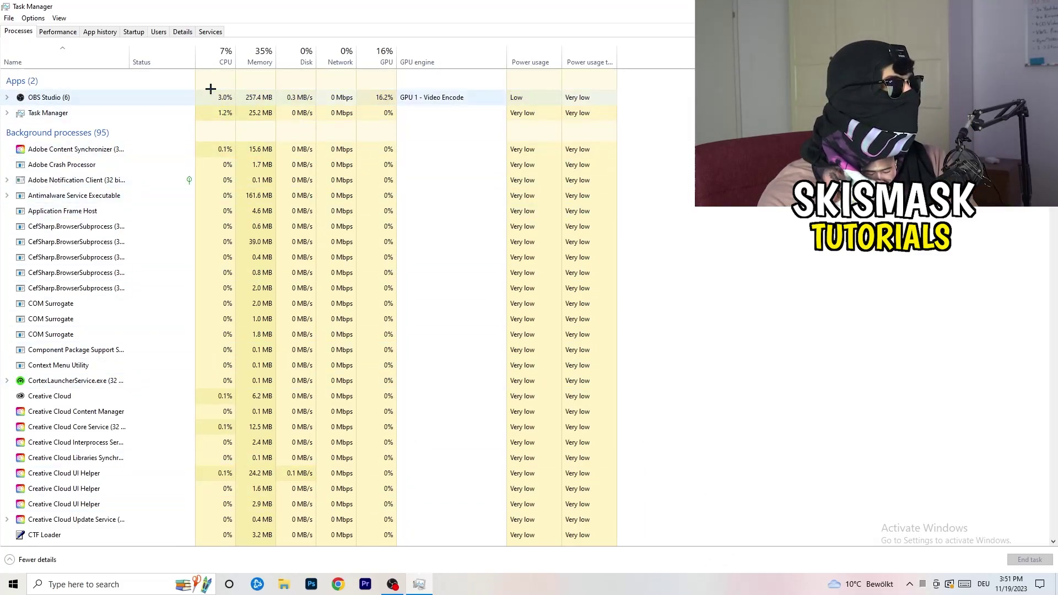
Show the available priority levels for a Creative Cloud UI Helper process in the detailed process list.
click(173, 32)
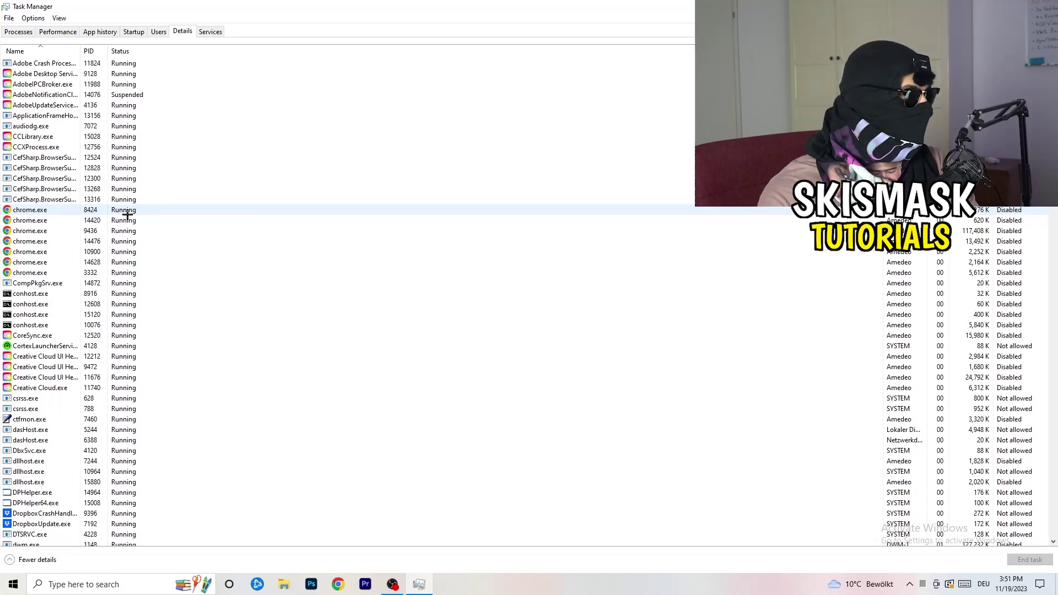
scroll(127, 214, down, 3)
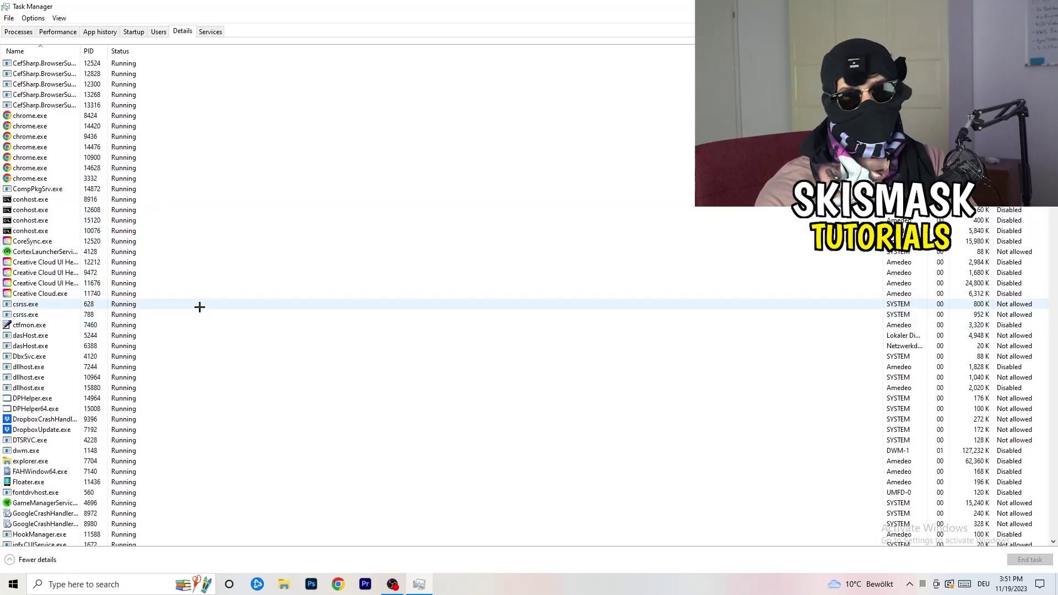
right_click(43, 281)
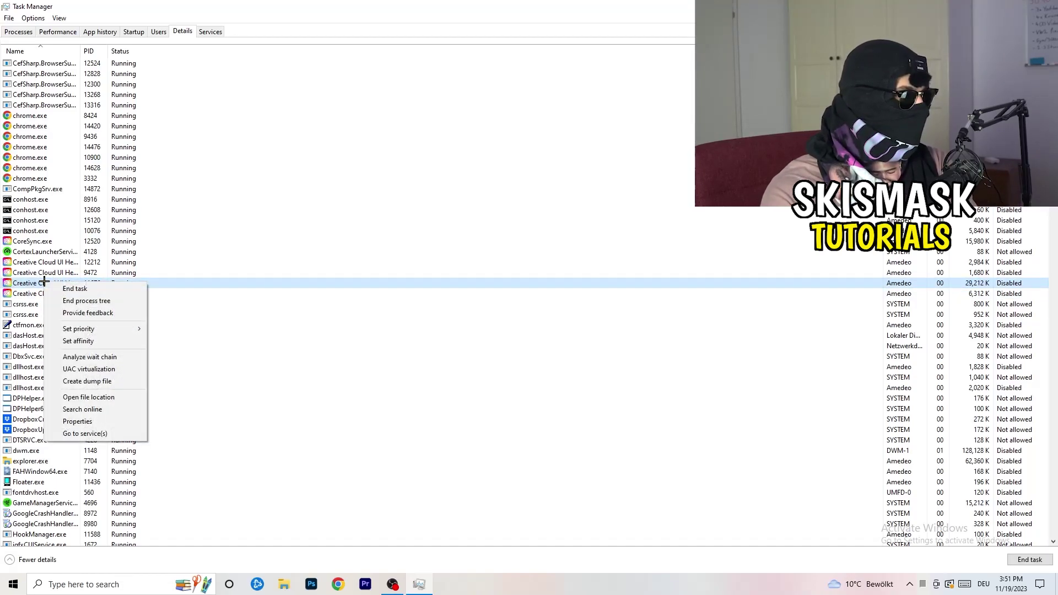
mouse_move(97, 331)
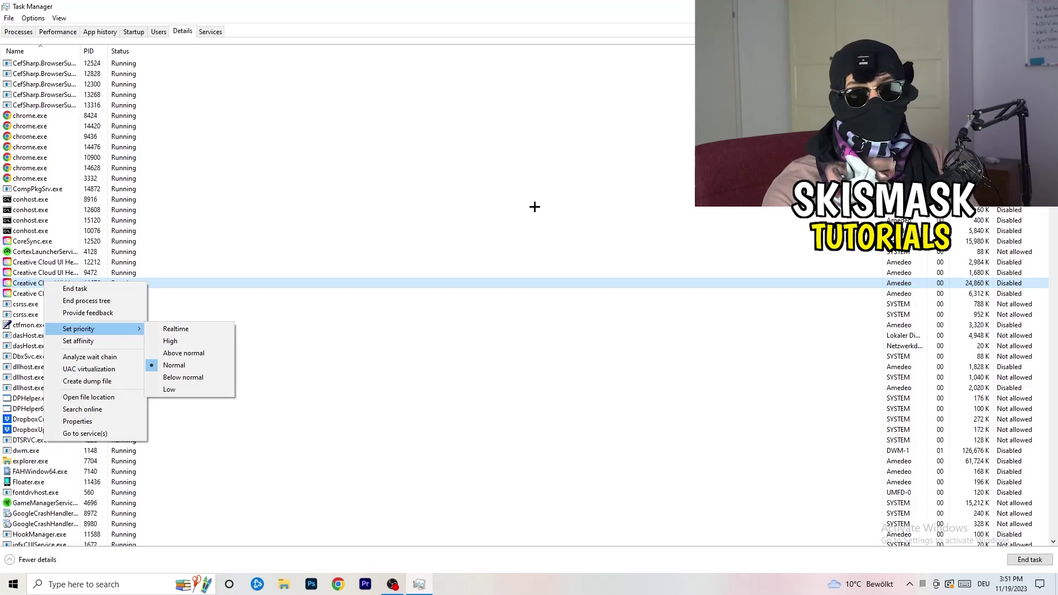
Review the apps that launch at startup and look at the disable option for File Association Helper without applying it.
click(141, 32)
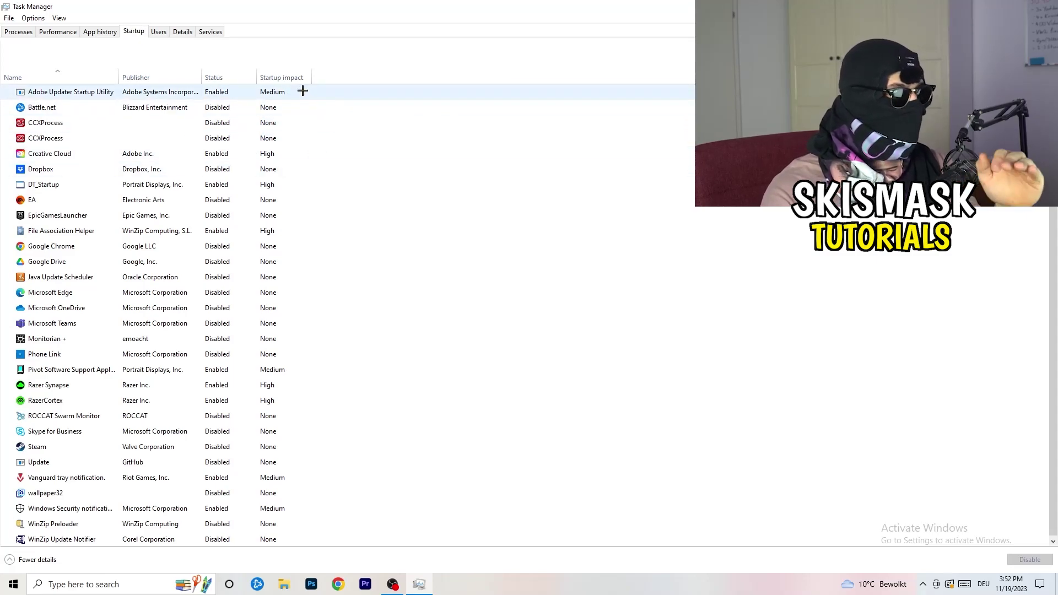
scroll(316, 491, down, 1)
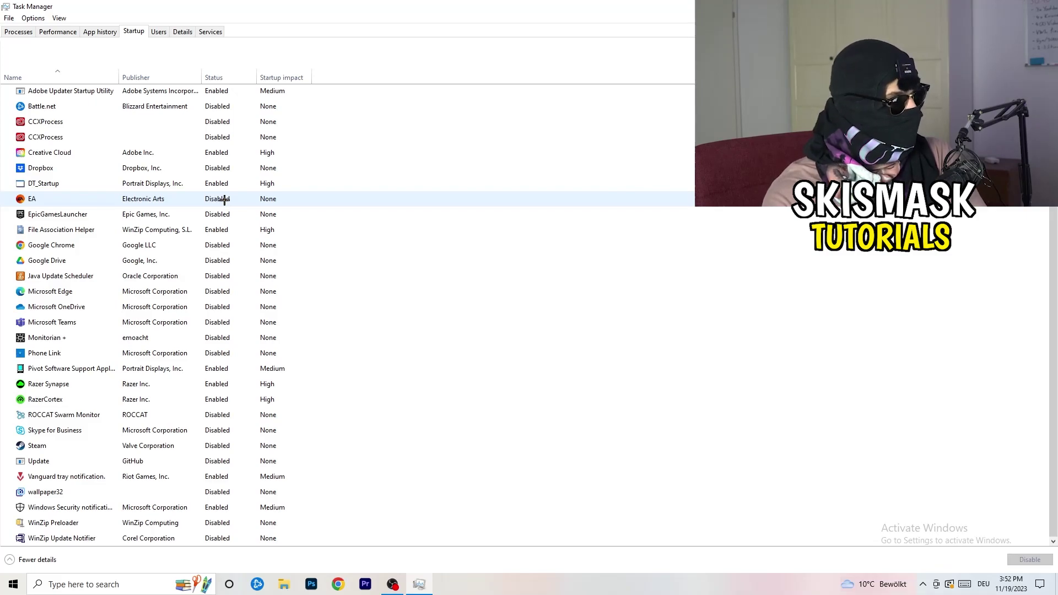
right_click(224, 231)
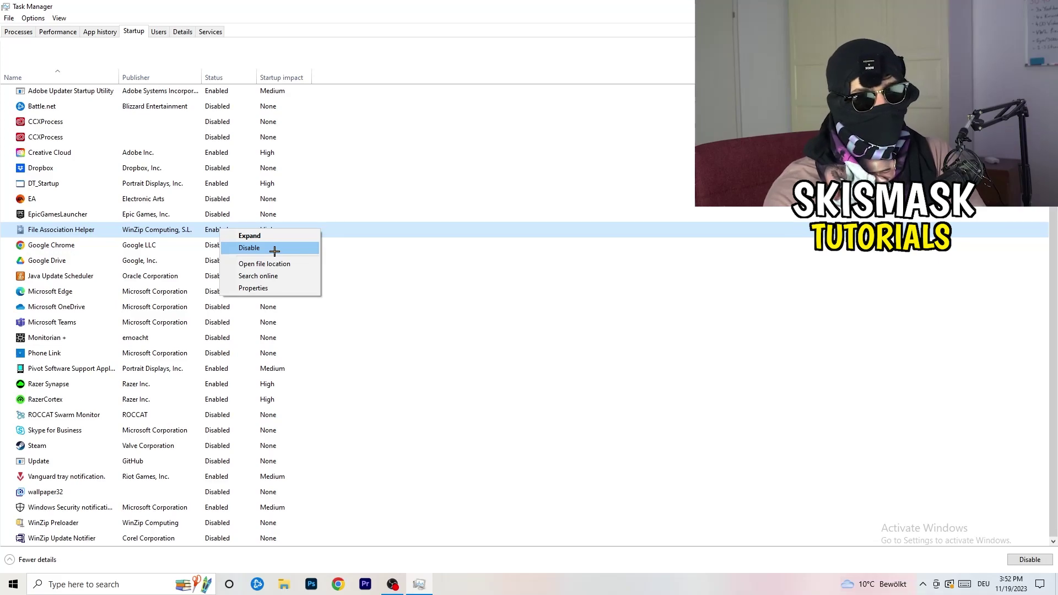
click(432, 78)
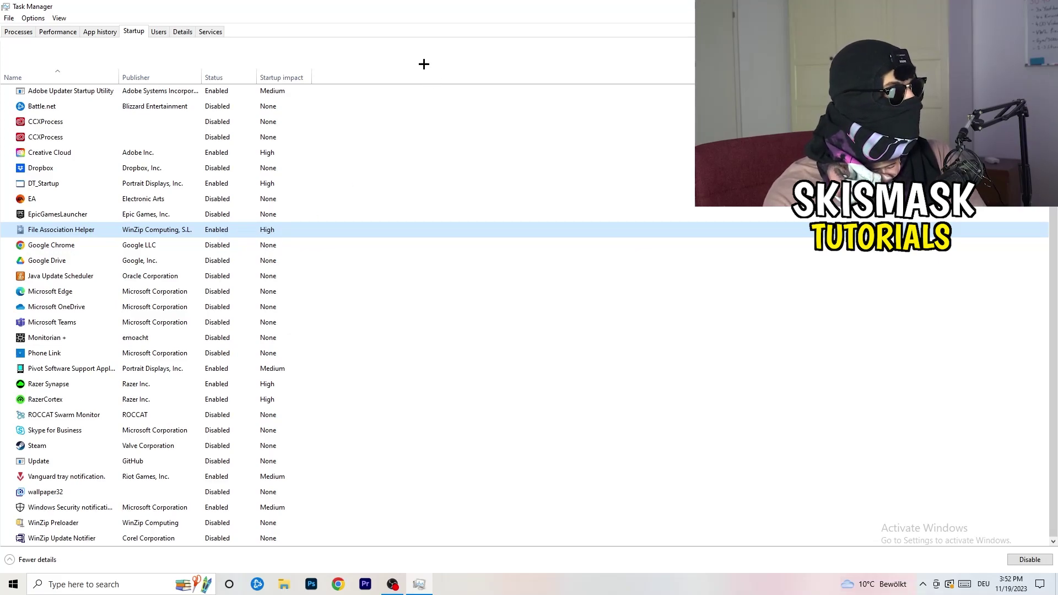
Sort the running processes by CPU and GPU usage and look through the list for resource-heavy ones.
click(30, 31)
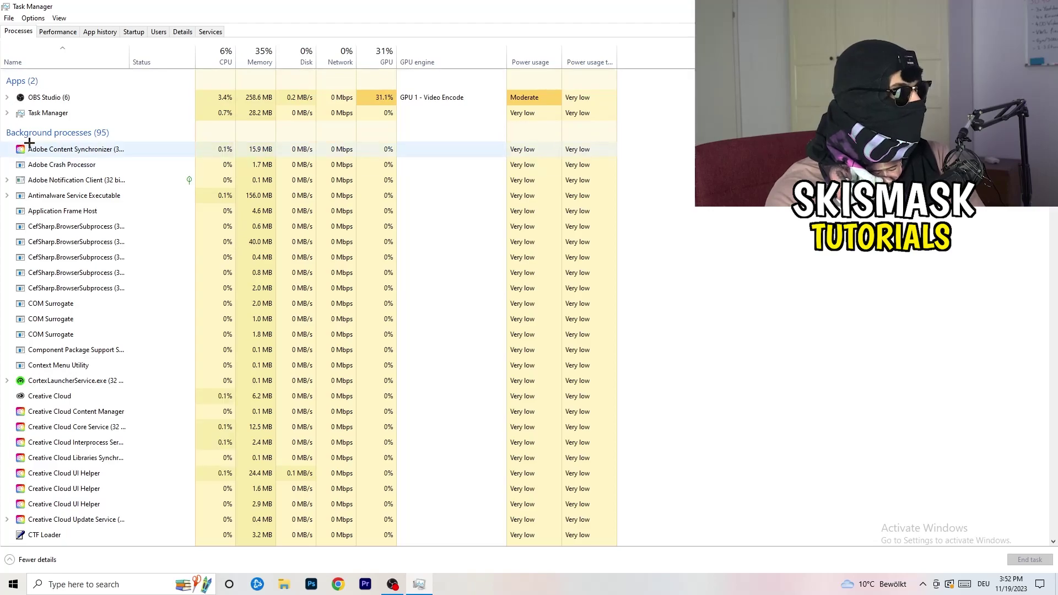
click(222, 54)
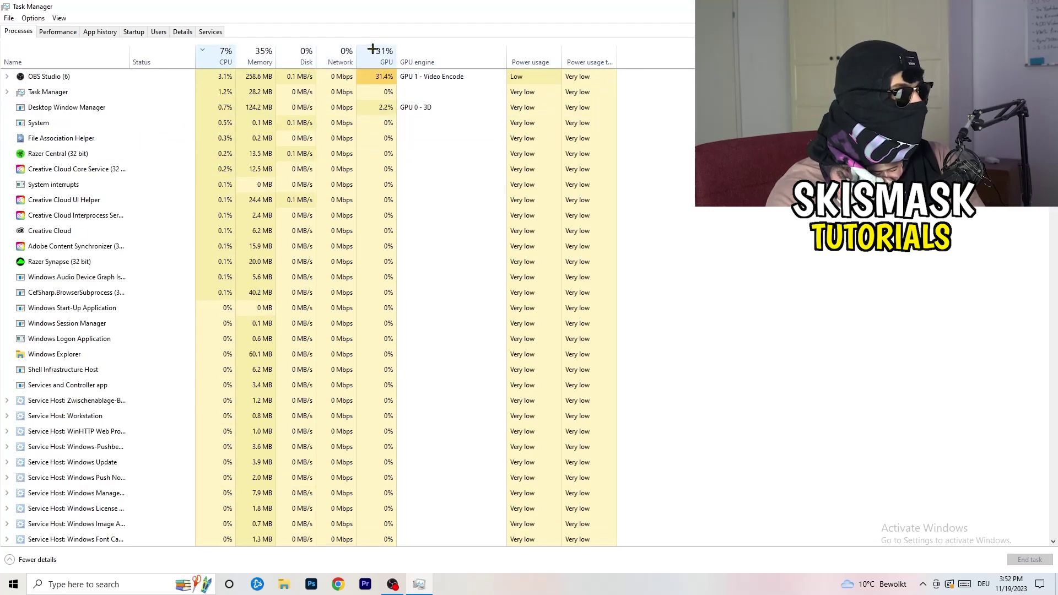
click(373, 50)
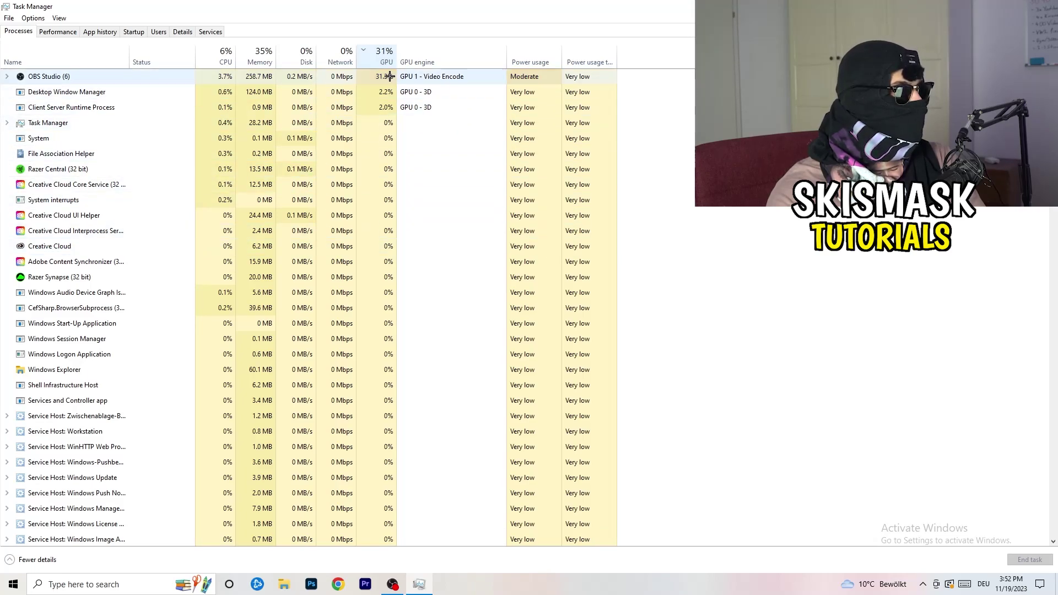
click(381, 58)
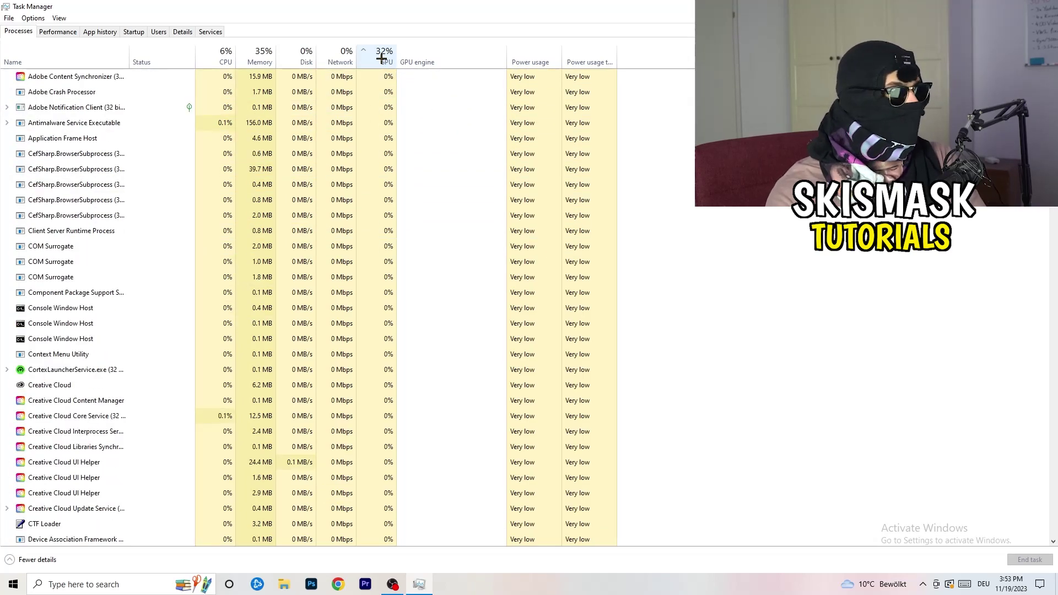
scroll(389, 175, down, 8)
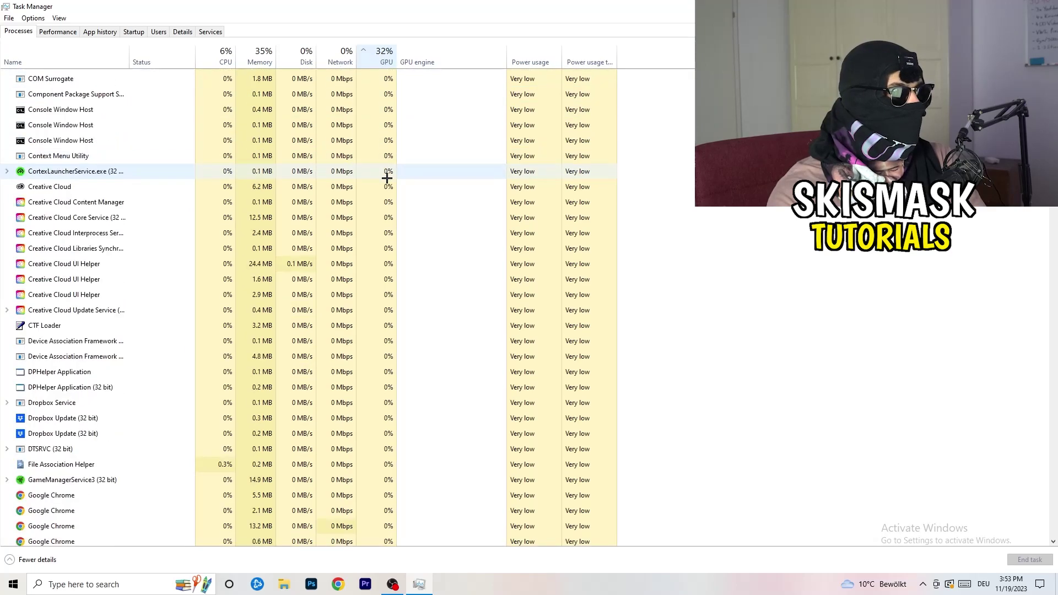
scroll(391, 175, up, 8)
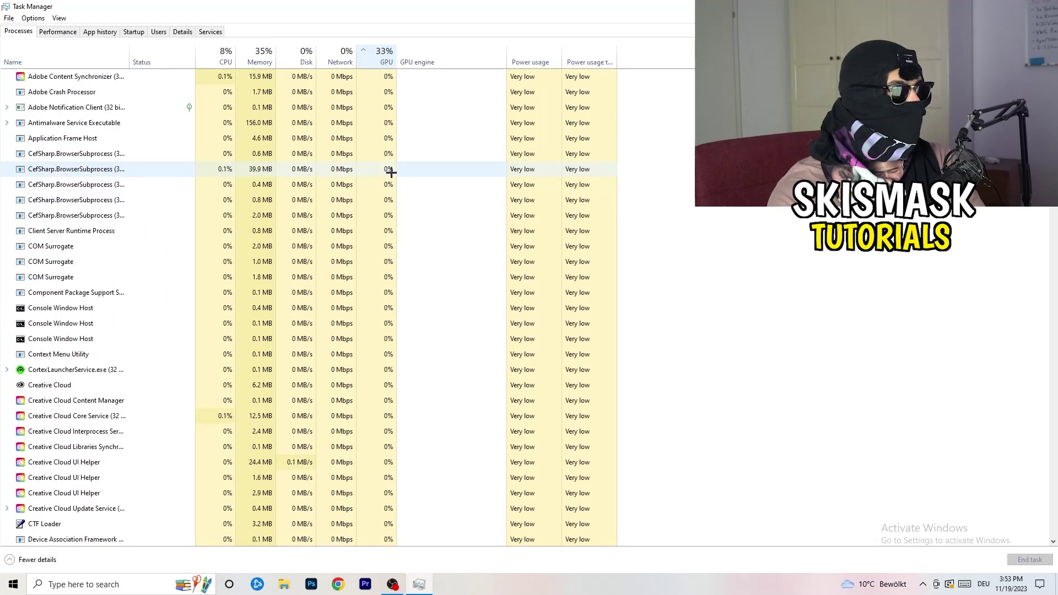
scroll(391, 168, down, 20)
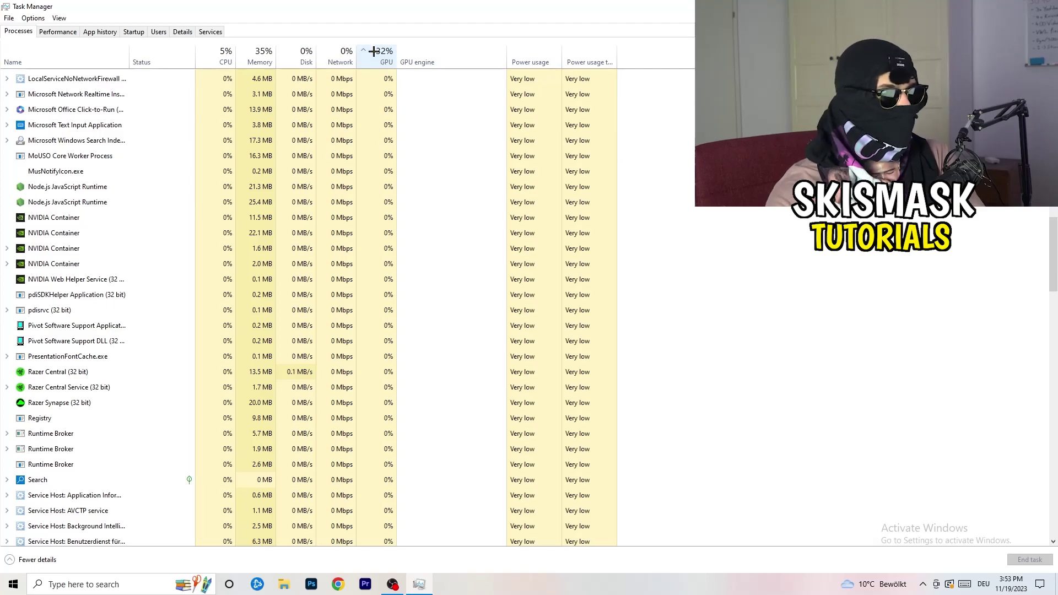
View the end-task option for the Microsoft Windows Search Indexer, re-sort the processes by CPU usage and close Task Manager.
right_click(359, 138)
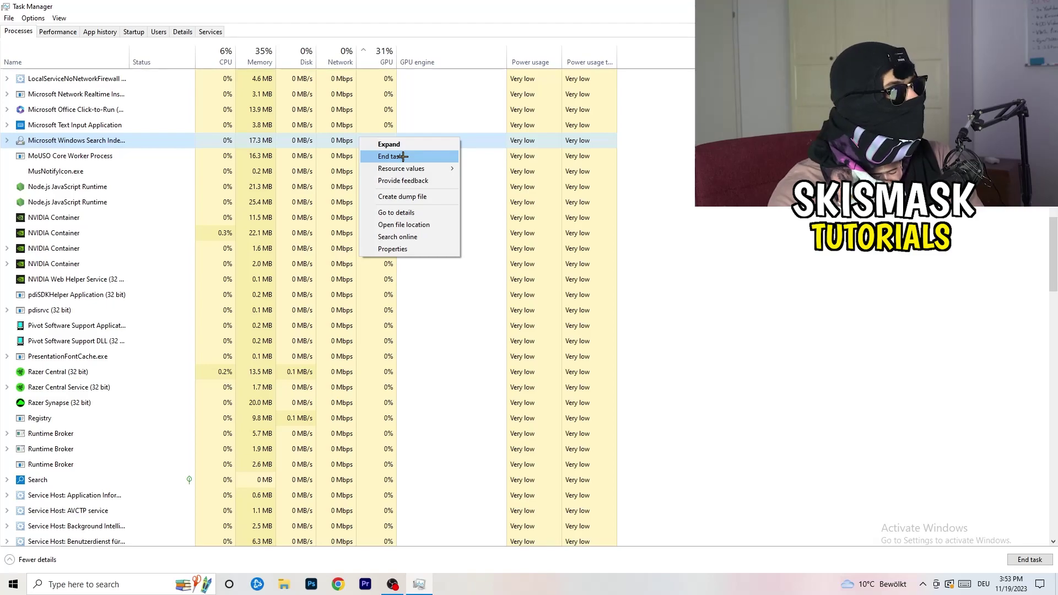
click(222, 54)
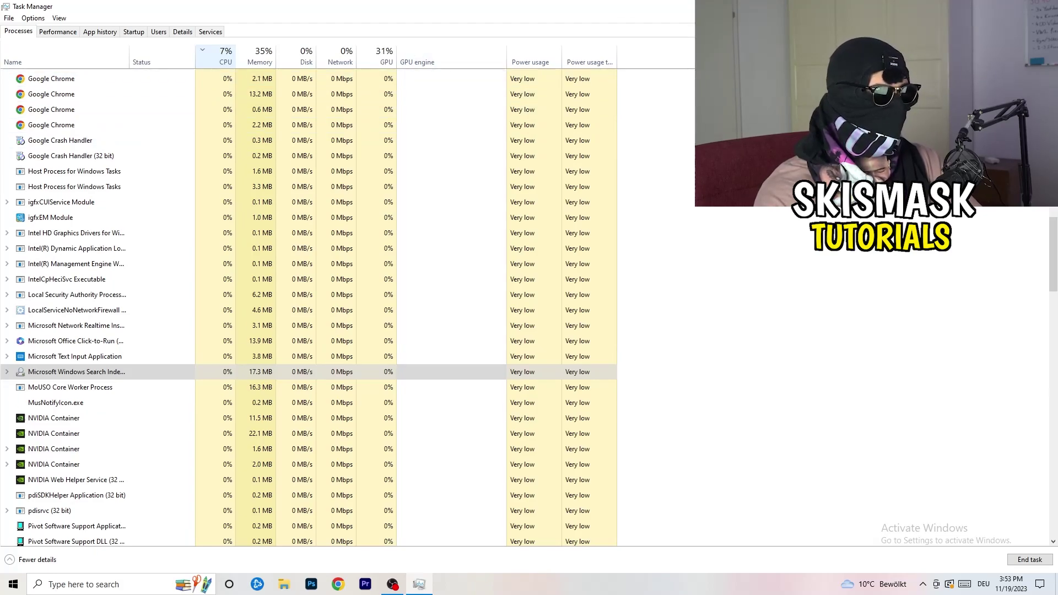
key(alt+F4)
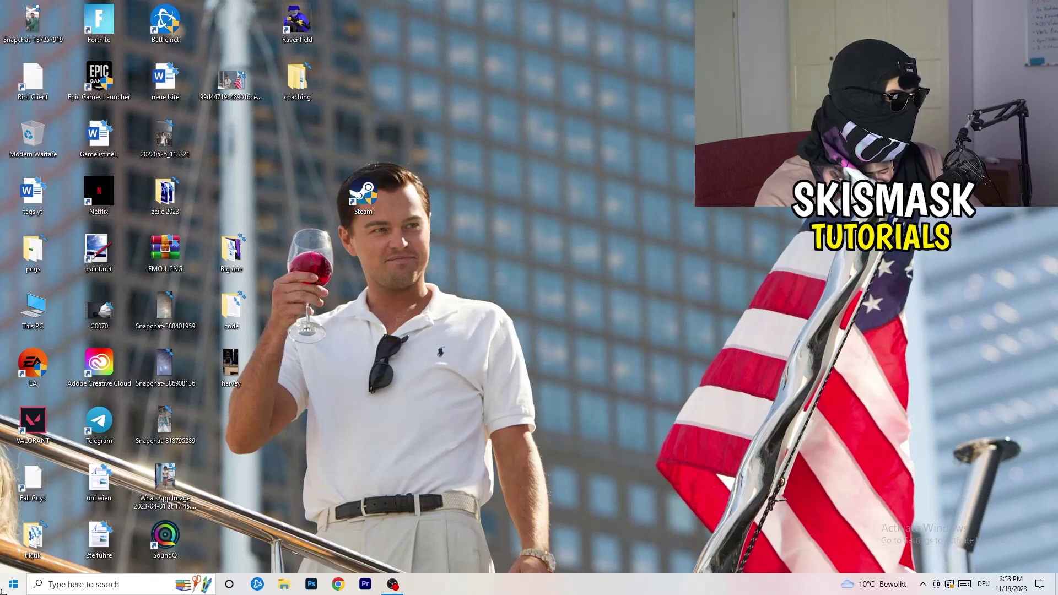
Open the Gaming section of Windows Settings and review the background recording and recorded audio options for captures.
click(13, 584)
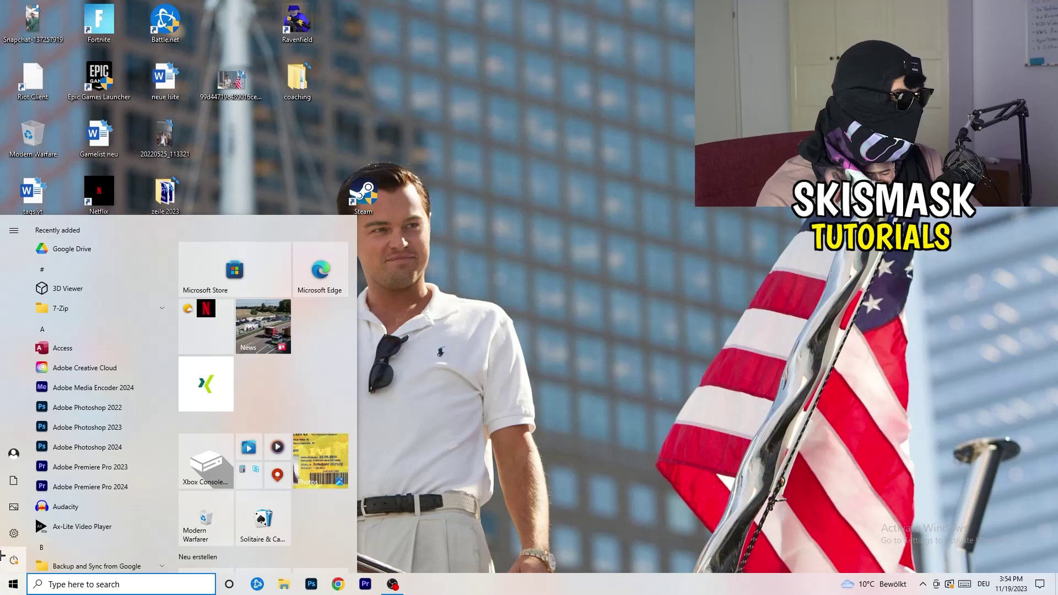
click(13, 533)
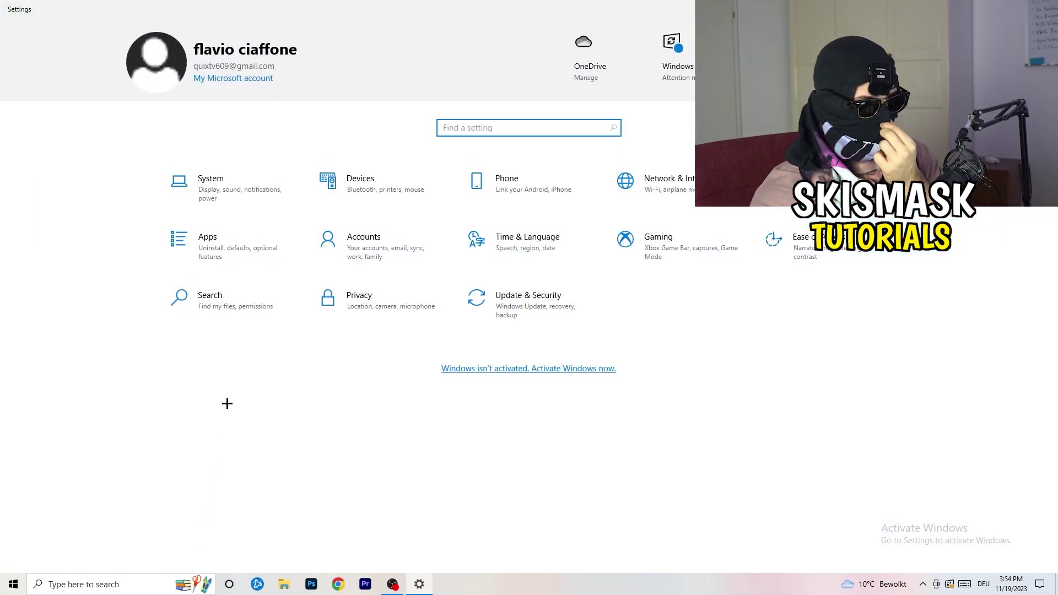
click(645, 242)
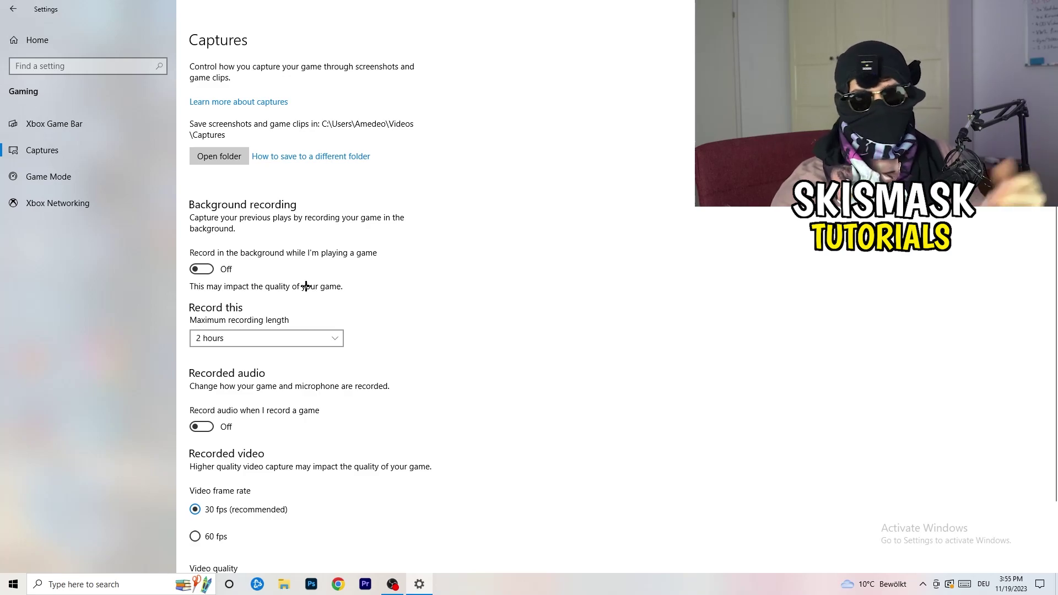
scroll(305, 285, down, 2)
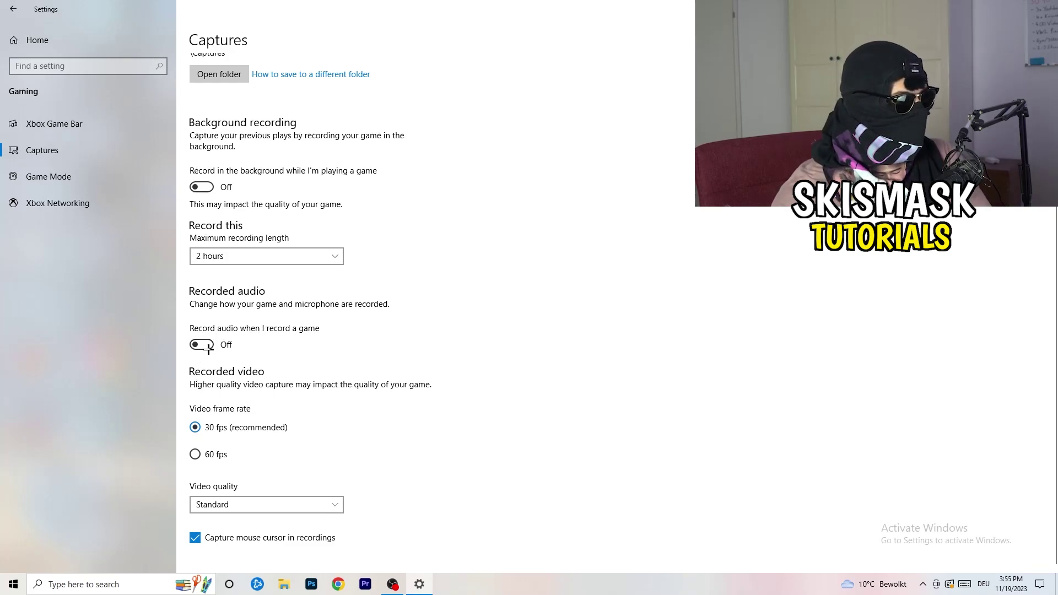
Check the Game Mode setting and view the pending updates on the Windows Update page.
click(33, 176)
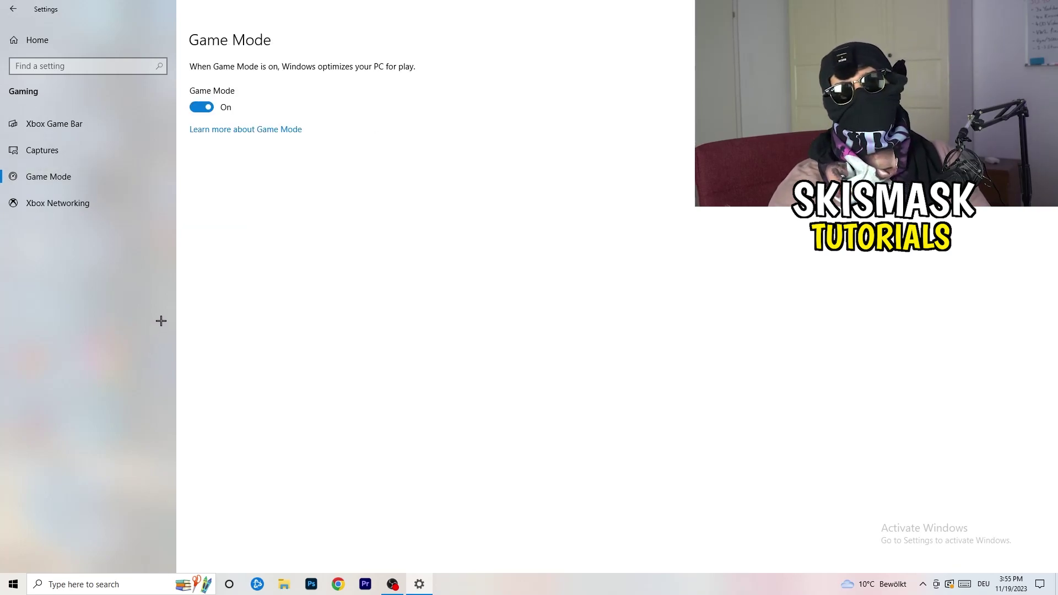
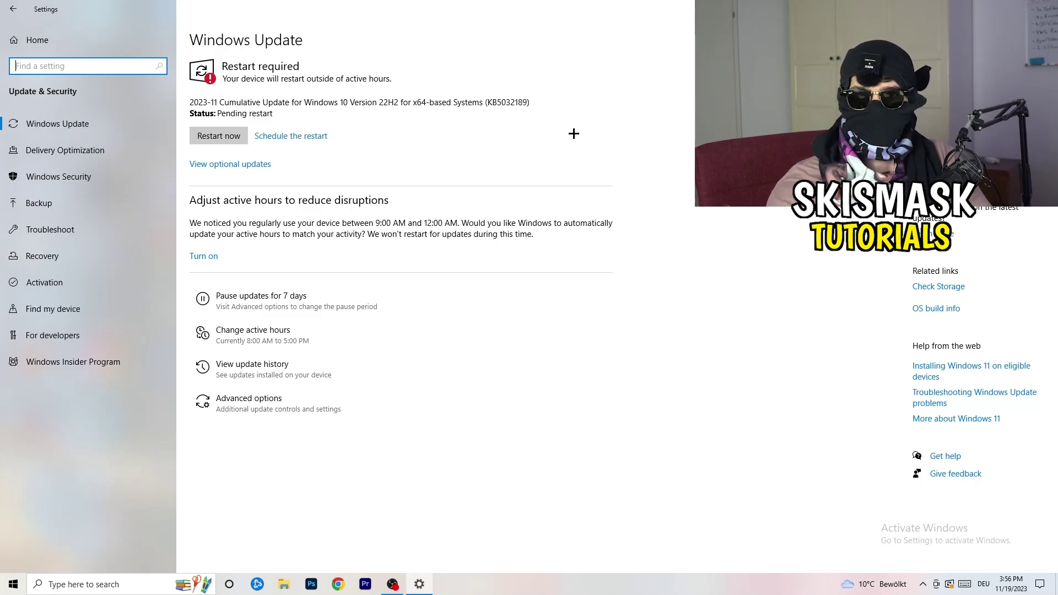
key(super+Down)
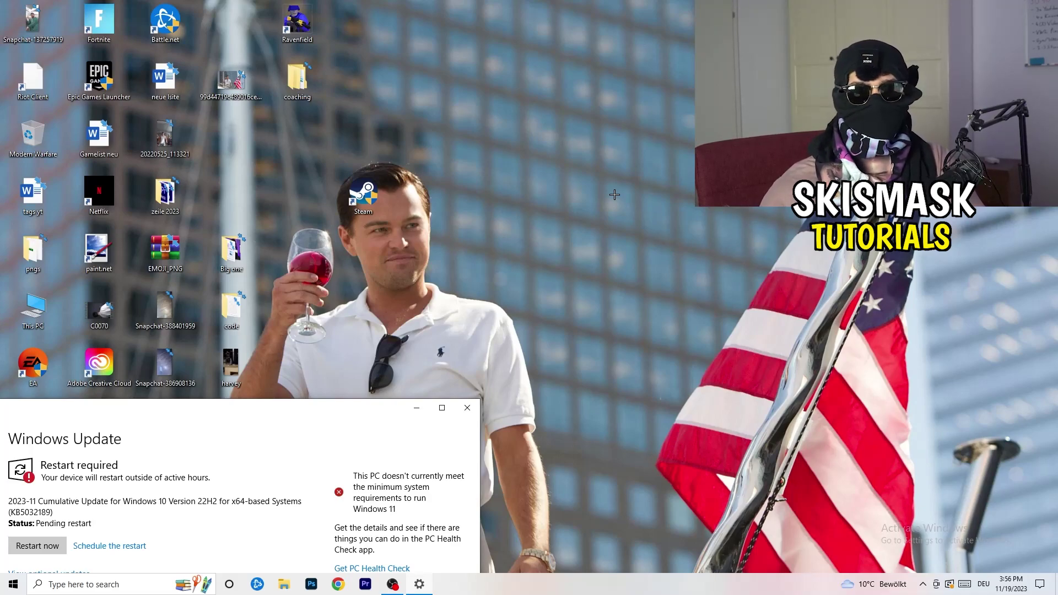
click(442, 408)
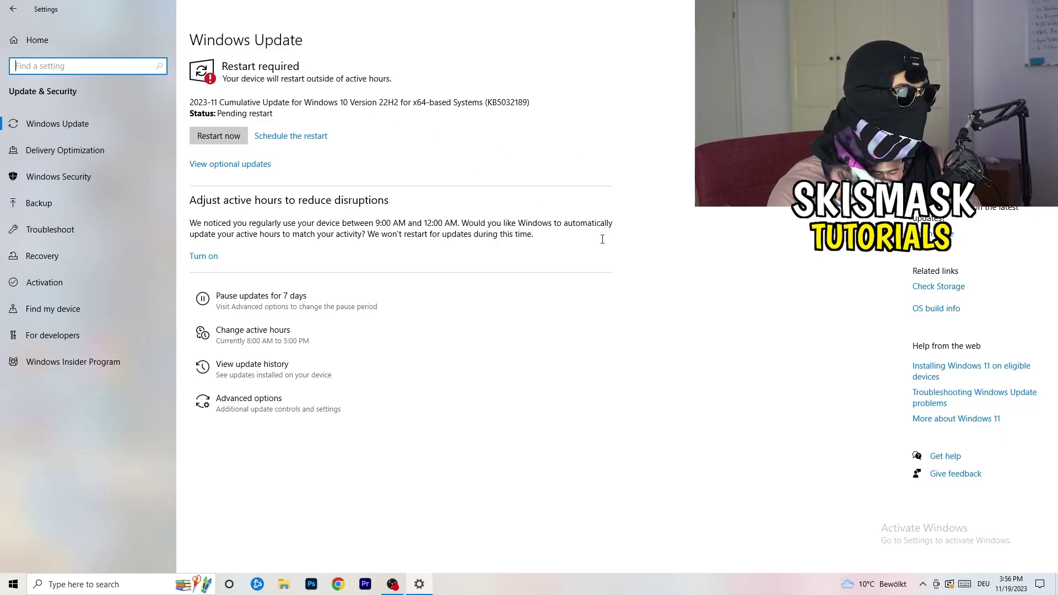
Open the System display settings and review the scaling and display resolution options without changing them.
click(13, 10)
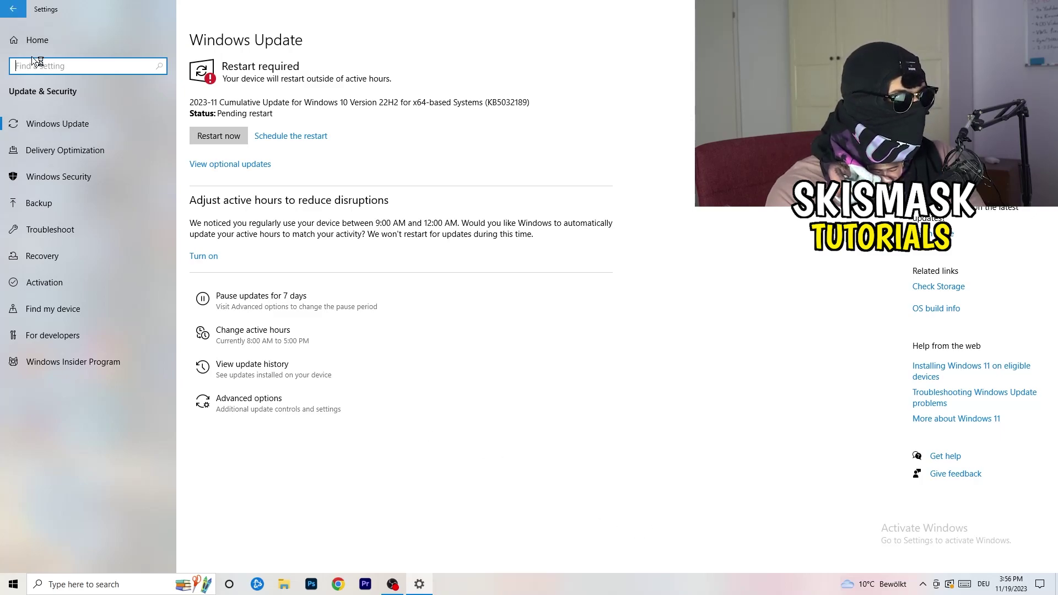
click(232, 200)
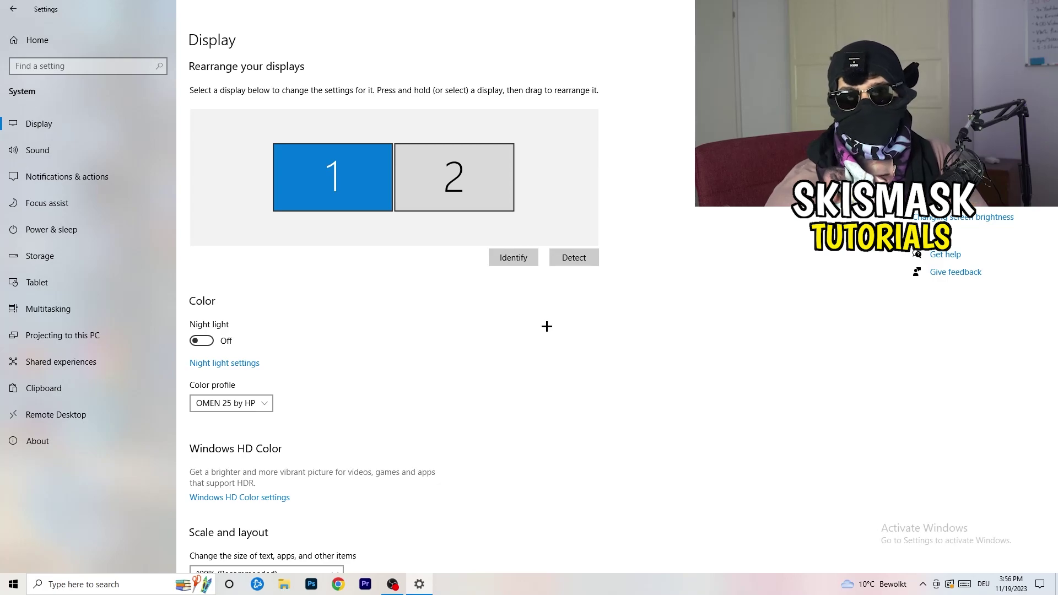
scroll(414, 278, down, 4)
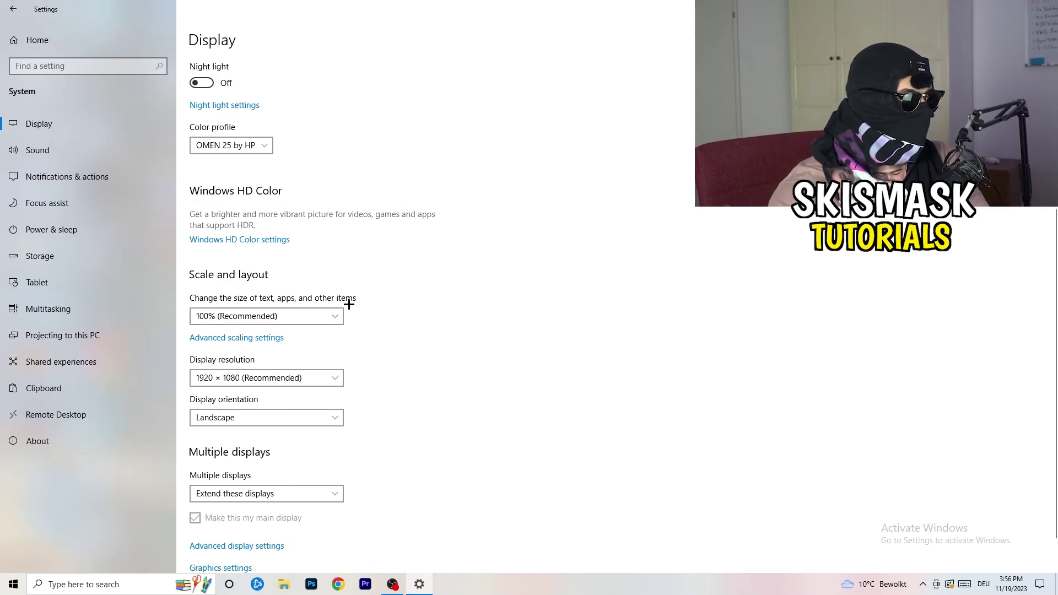
click(334, 316)
click(503, 276)
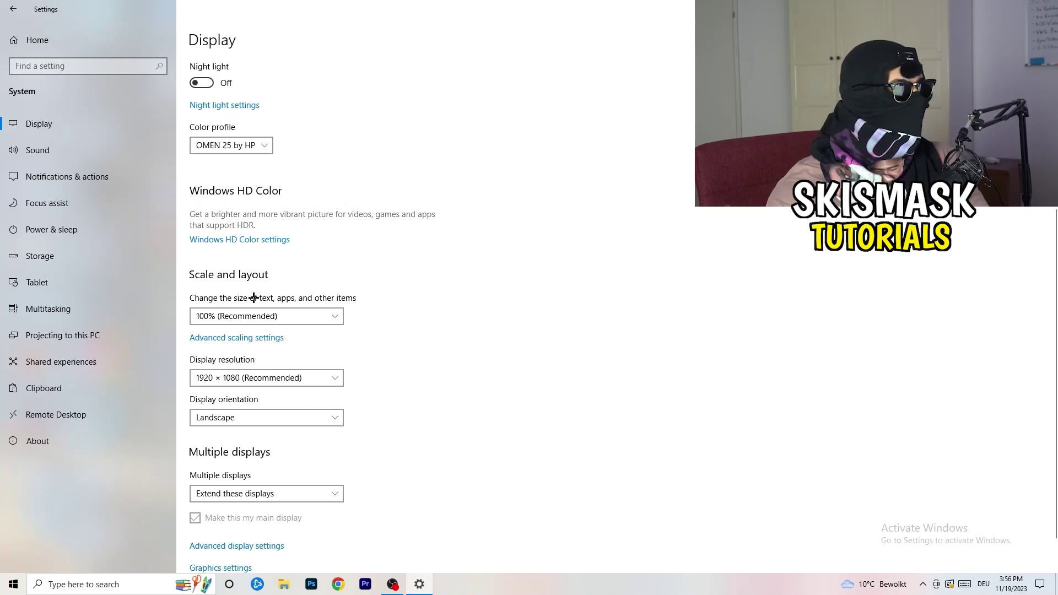
scroll(252, 296, down, 1)
click(254, 336)
click(517, 295)
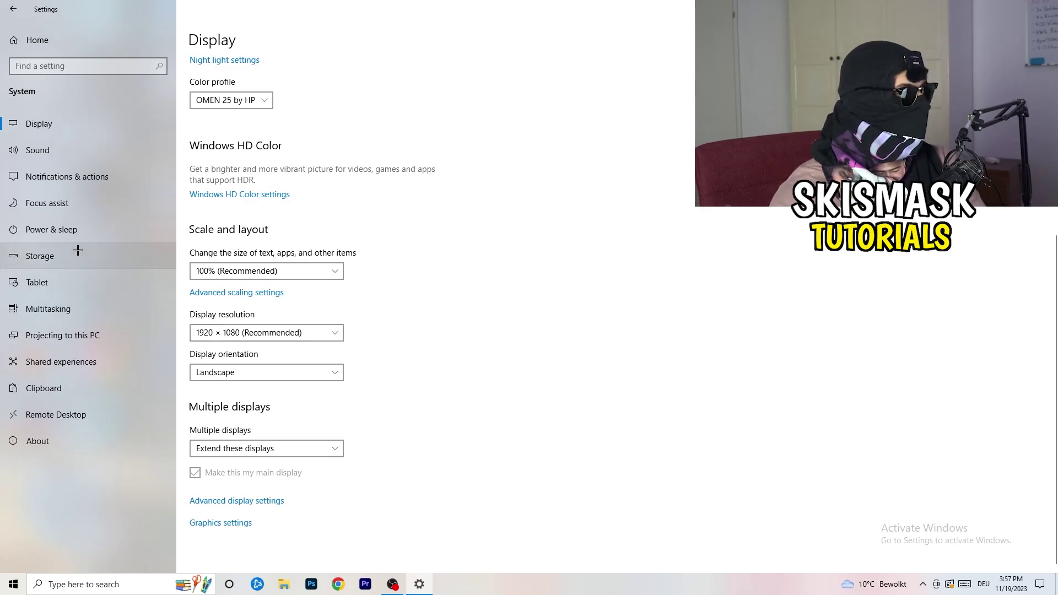
Open the Power & sleep settings, review the preferred and additional power plans in Power Options, and close that window.
click(60, 230)
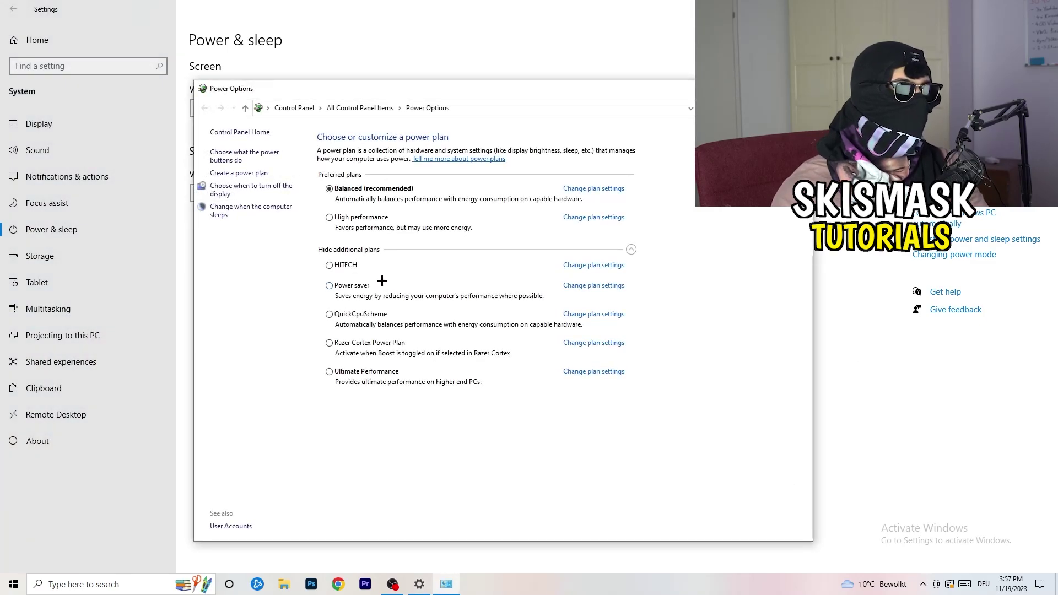
click(631, 250)
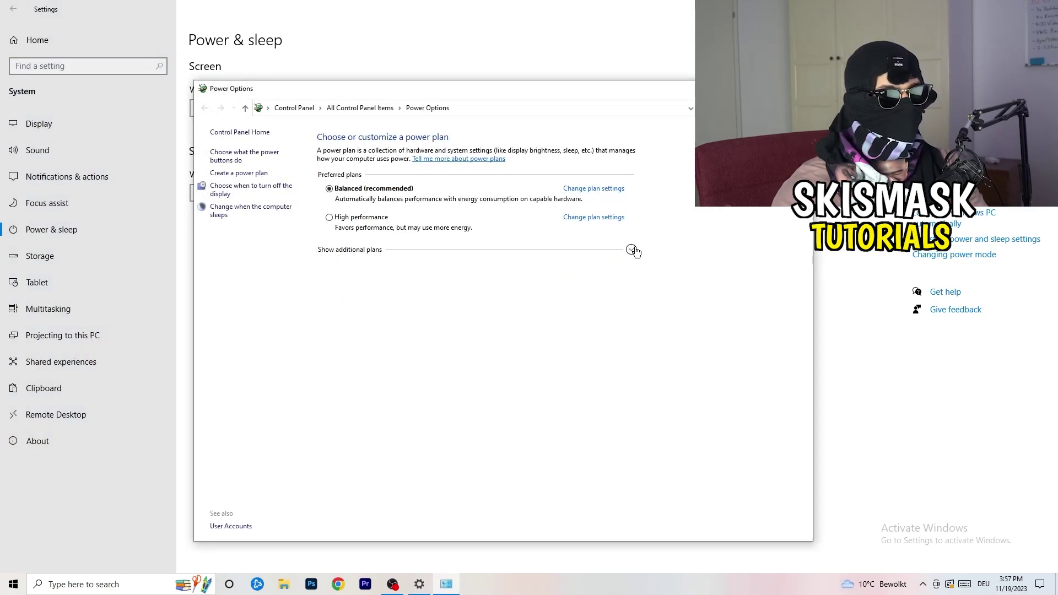
click(631, 250)
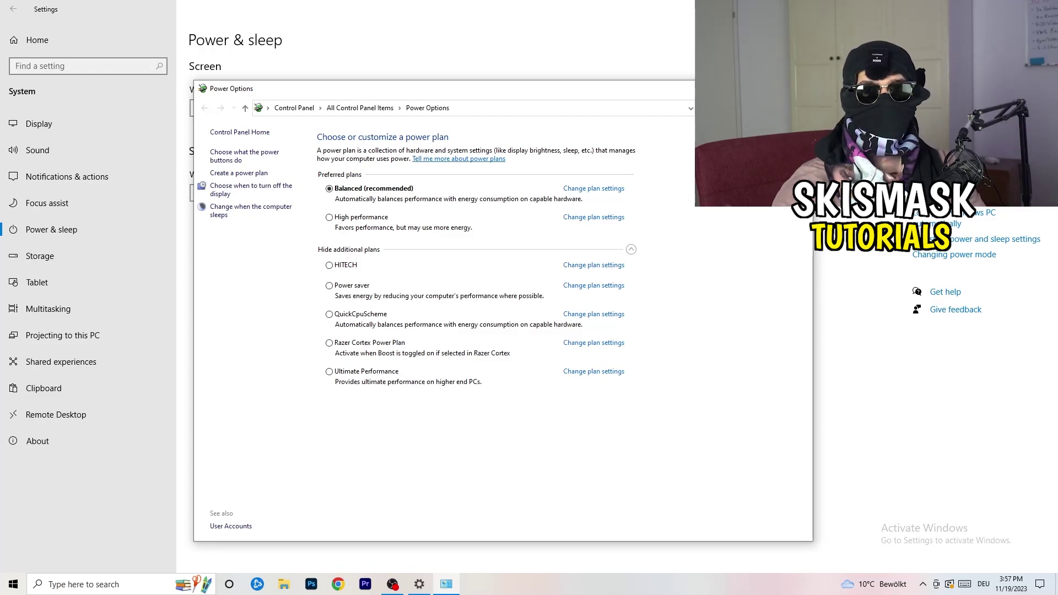
click(799, 88)
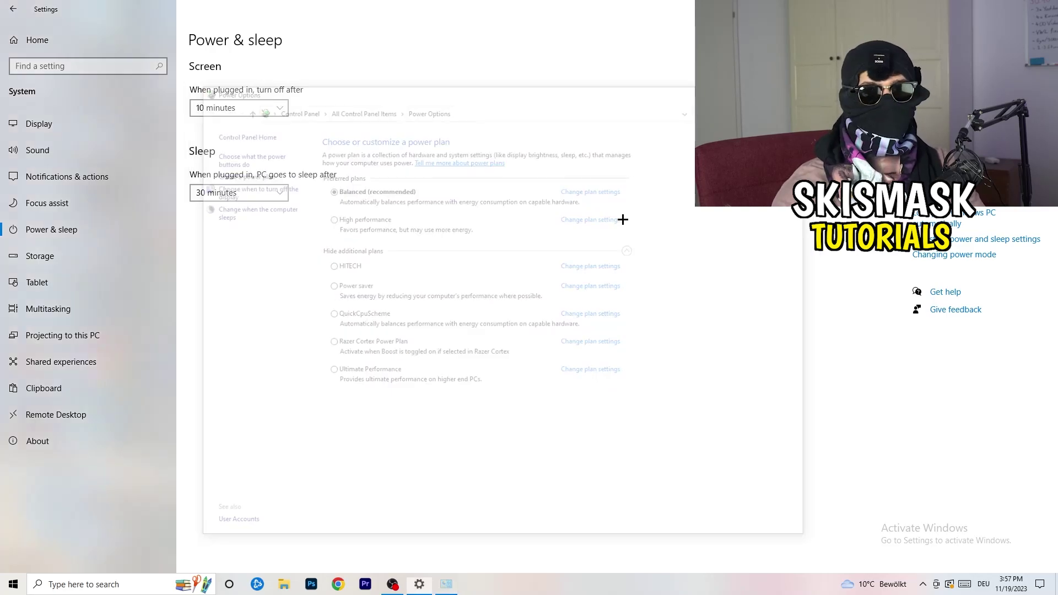
Review the Storage Sense configuration in the Storage settings and close Settings.
click(65, 255)
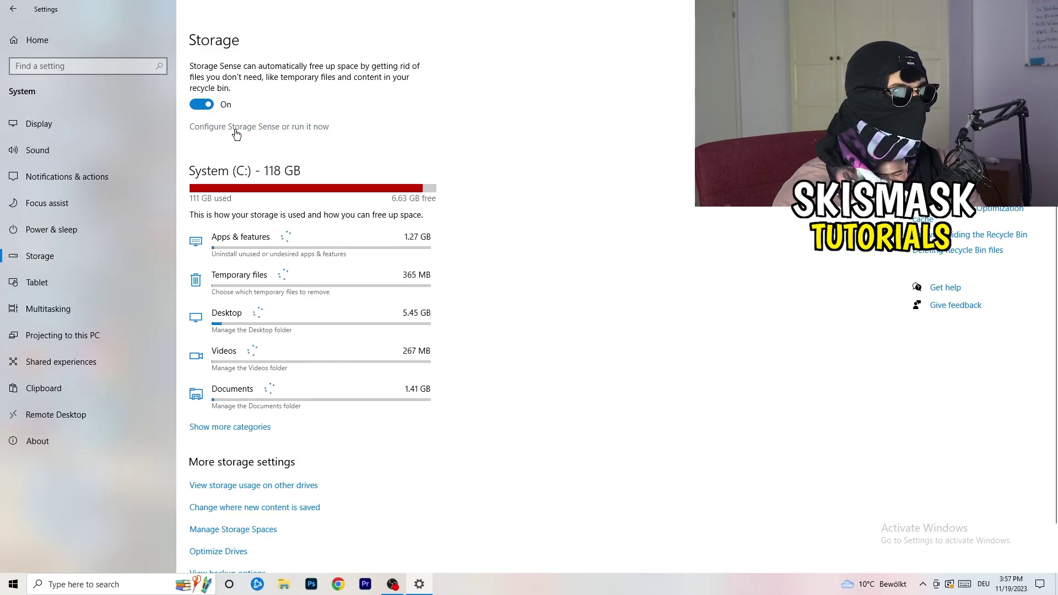
click(236, 129)
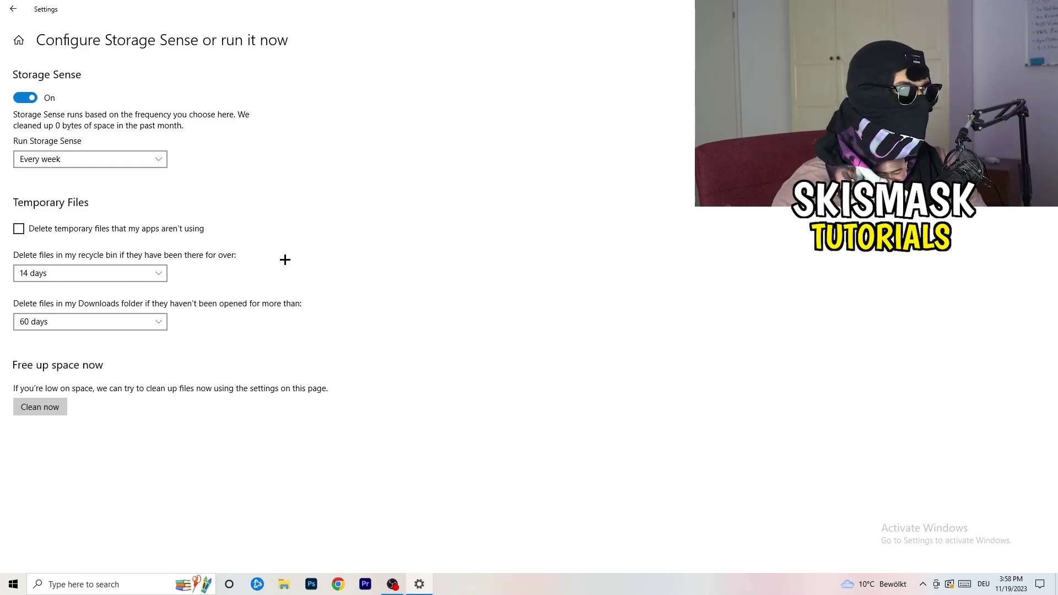
click(1044, 8)
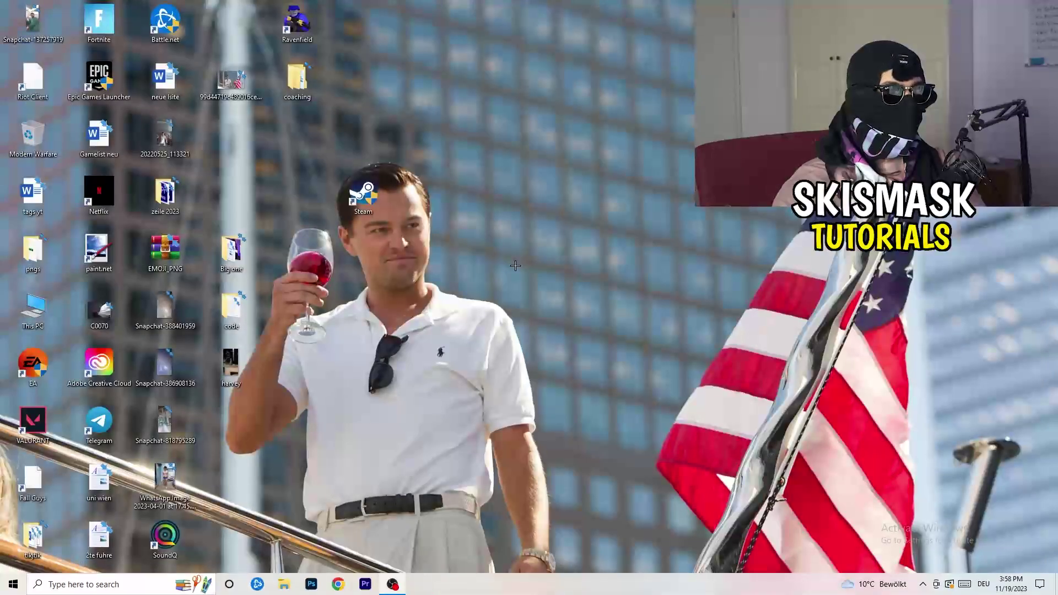